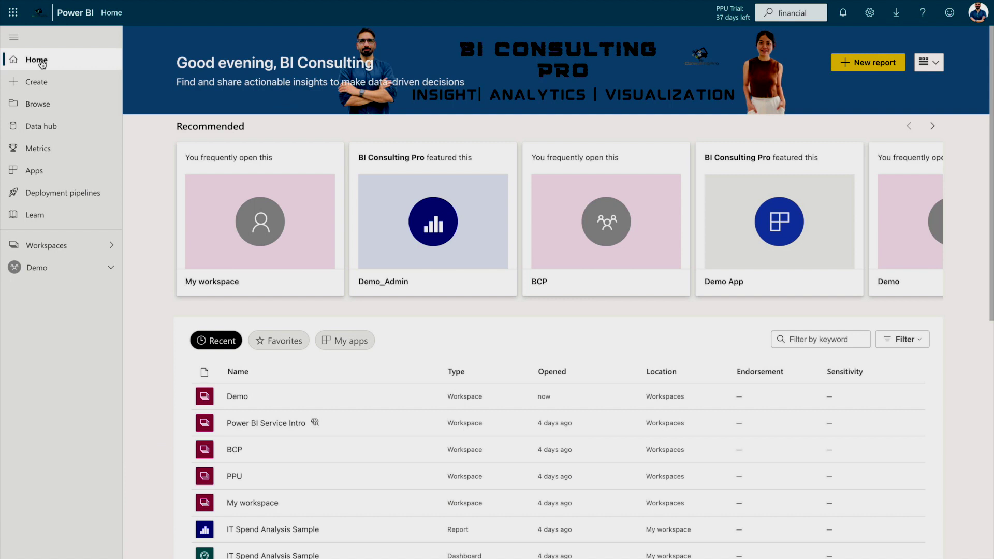
# - In the Demo workspace, open Get data and choose the Files source to reach the Local File, OneDrive and SharePoint options
pyautogui.click(45, 268)
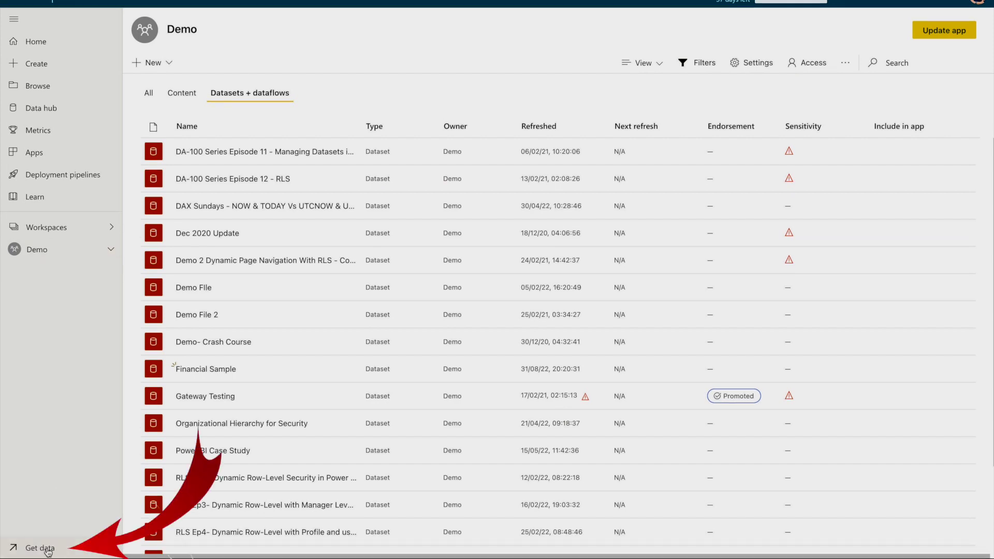
pyautogui.click(54, 553)
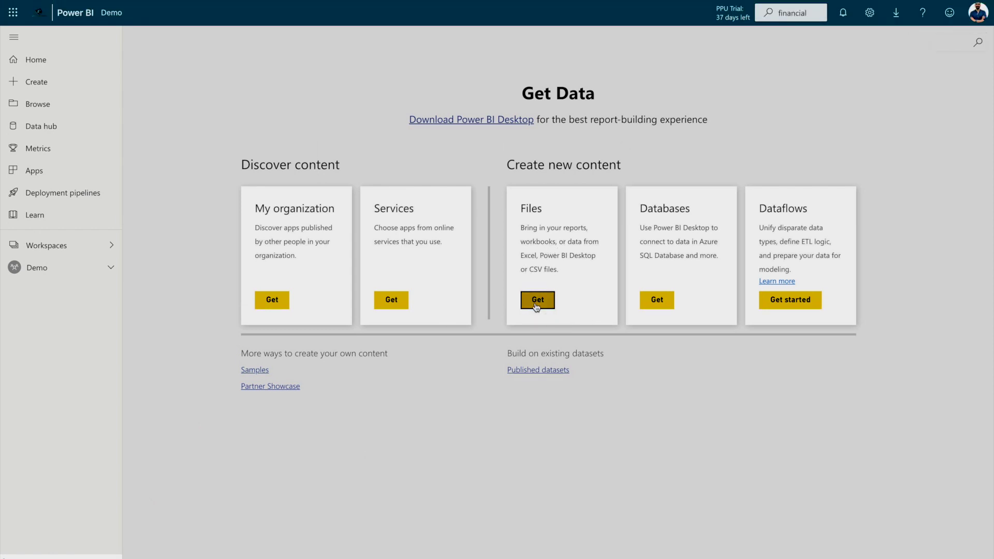
pyautogui.click(537, 300)
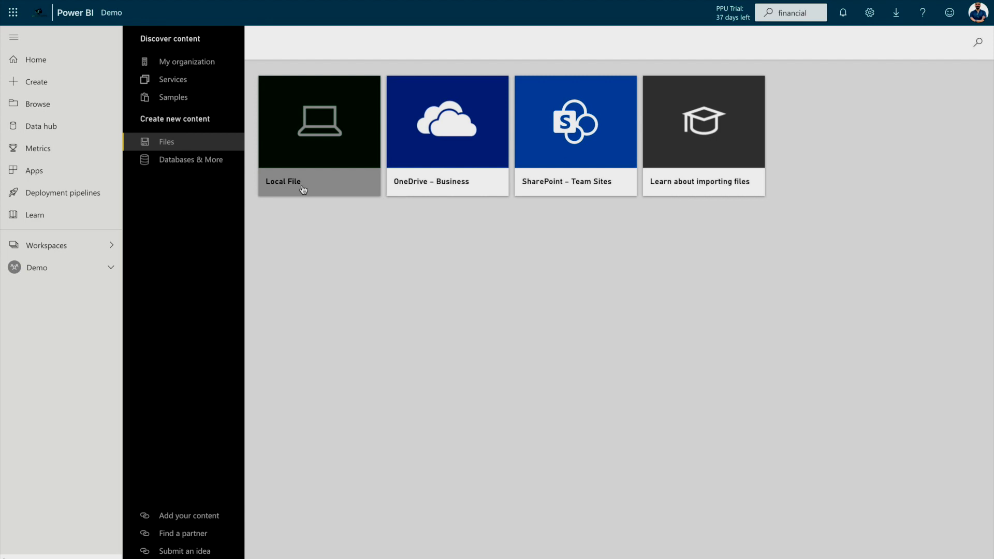
# - Import Financial Sample.xlsx from the local Downloads folder as a dataset
pyautogui.click(303, 189)
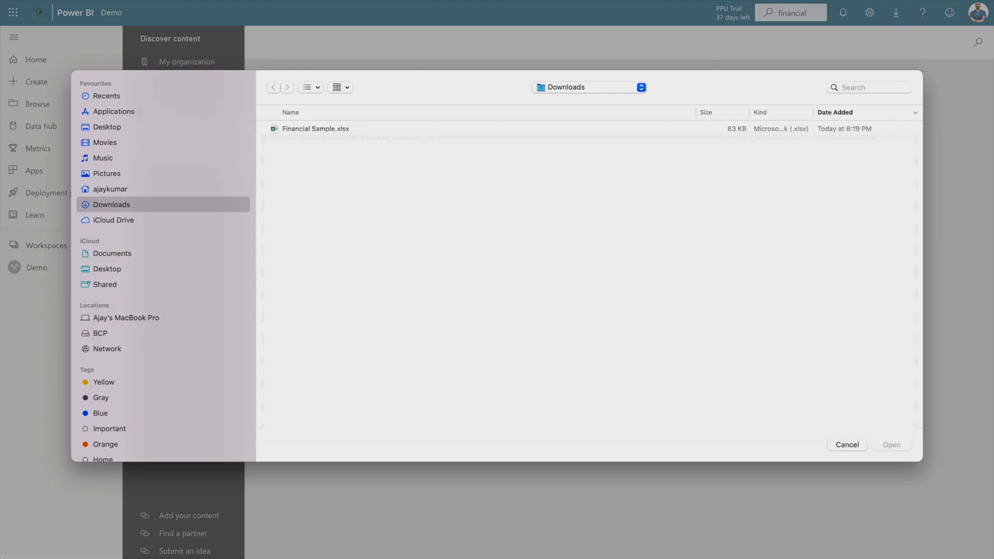
pyautogui.click(307, 130)
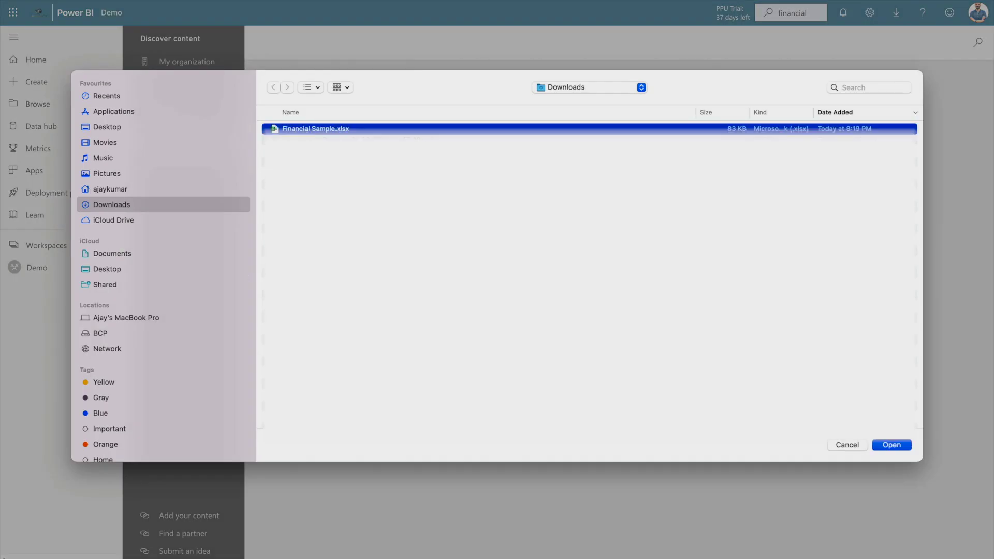
pyautogui.click(891, 446)
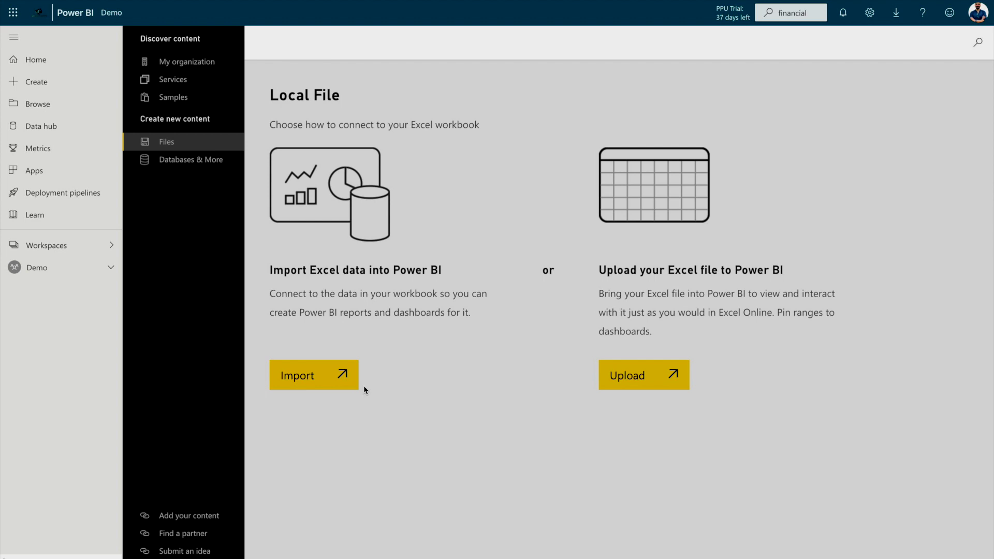
pyautogui.click(38, 274)
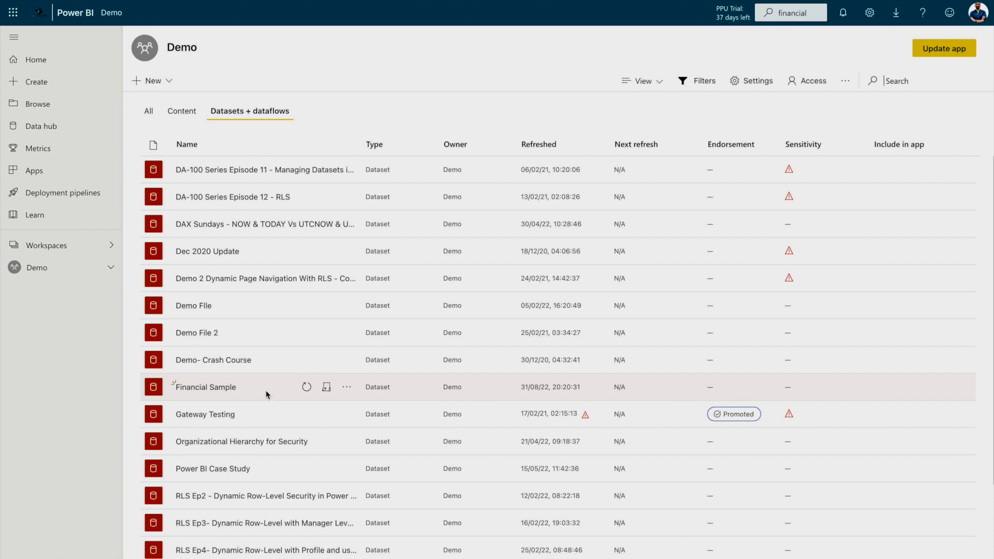
# - Run Get quick insights on the Financial Sample dataset and view the generated charts
pyautogui.click(347, 389)
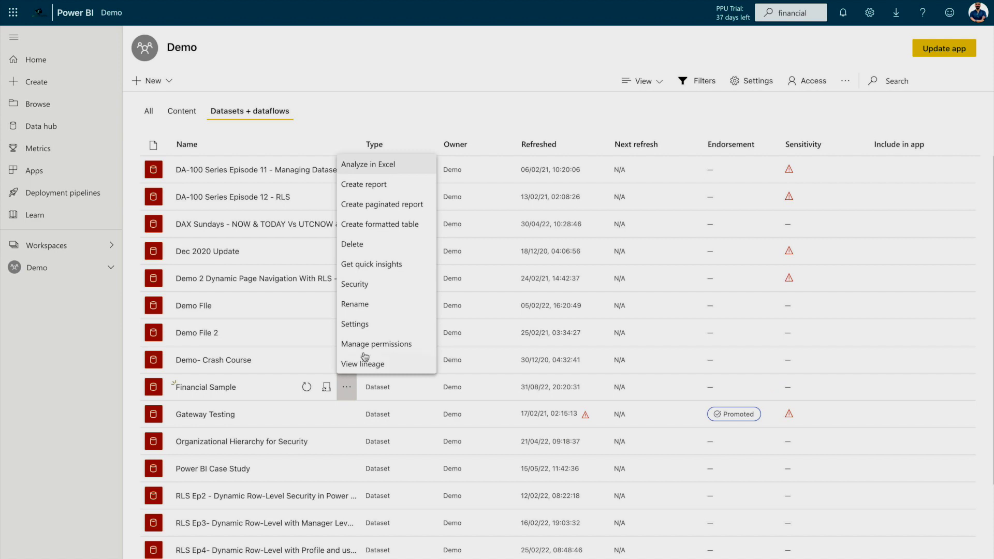
pyautogui.click(398, 270)
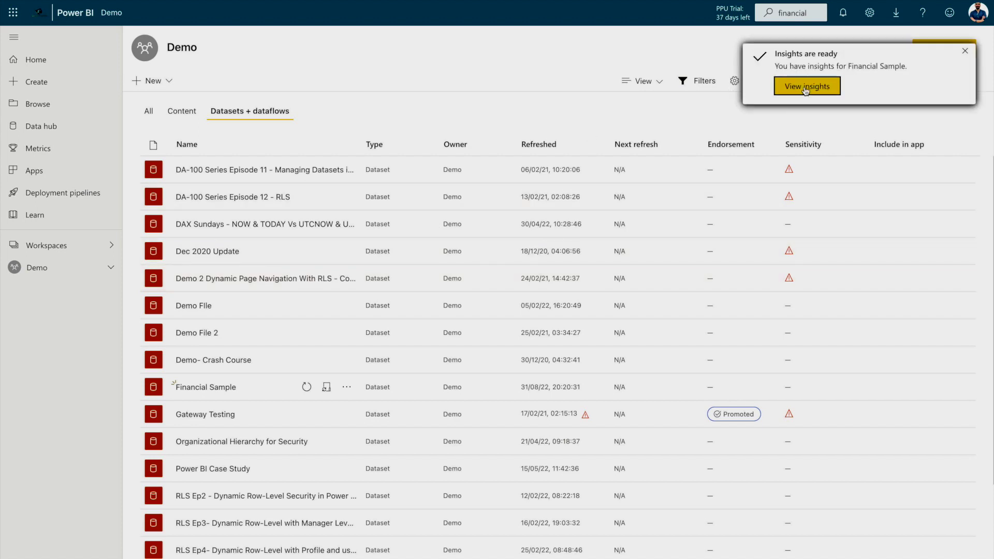
pyautogui.click(805, 91)
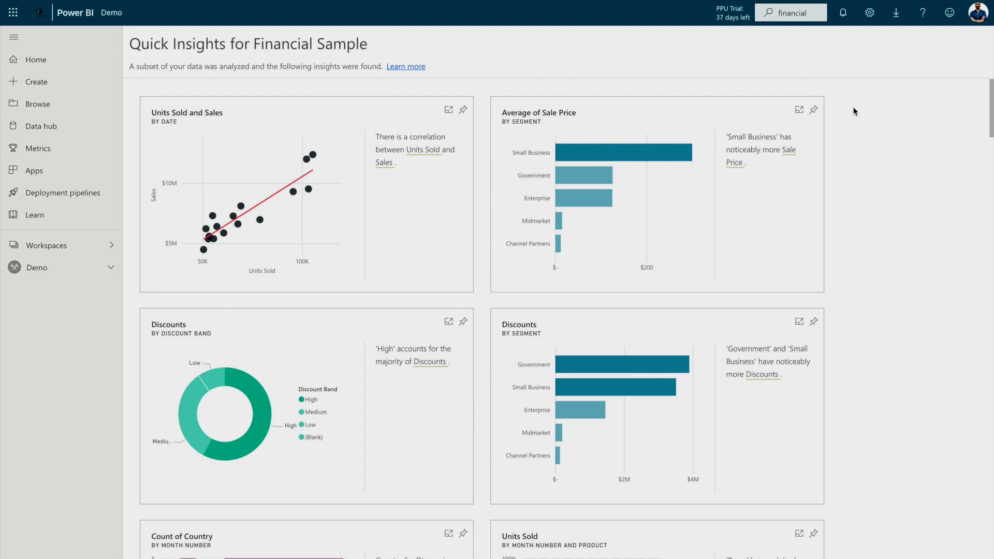
# - Pin the Average of Sale Price insight to a new dashboard named 'Demo Dashboard'
pyautogui.click(813, 110)
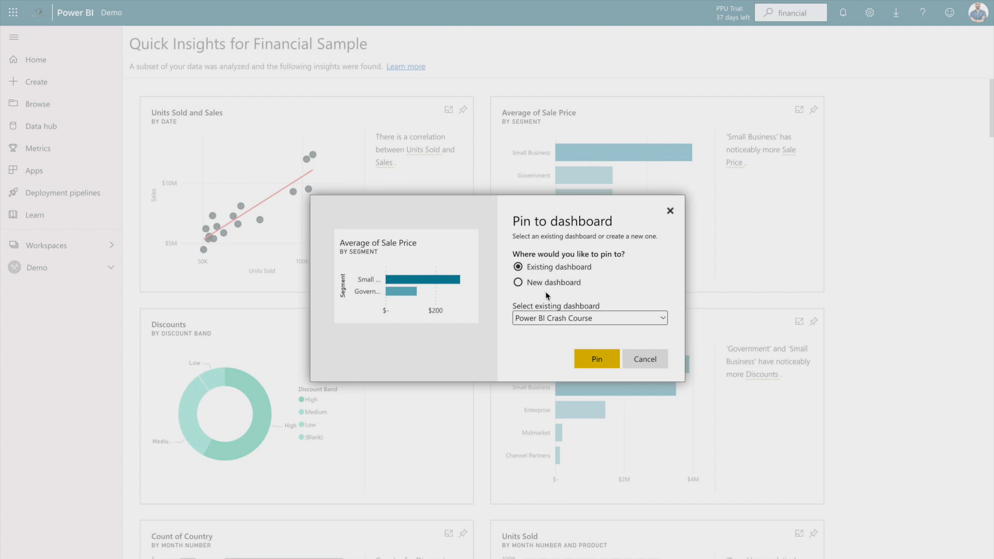
pyautogui.click(554, 287)
pyautogui.click(529, 317)
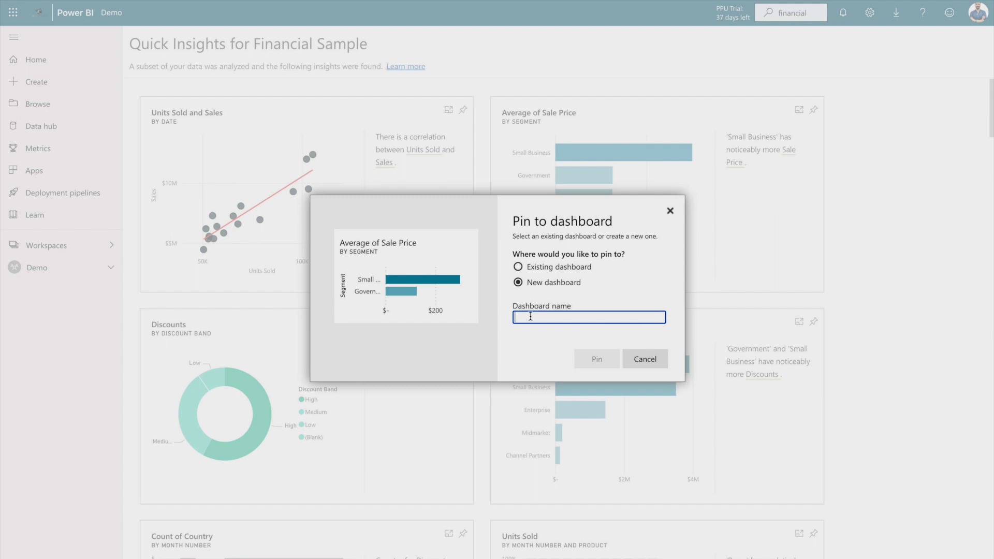
pyautogui.write('Demo Dashboard')
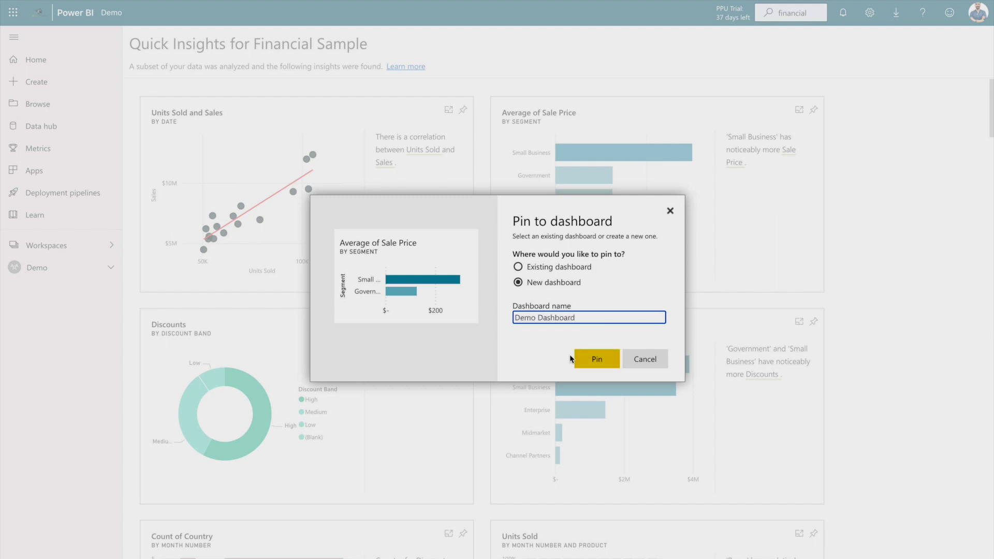
pyautogui.click(585, 361)
pyautogui.click(654, 361)
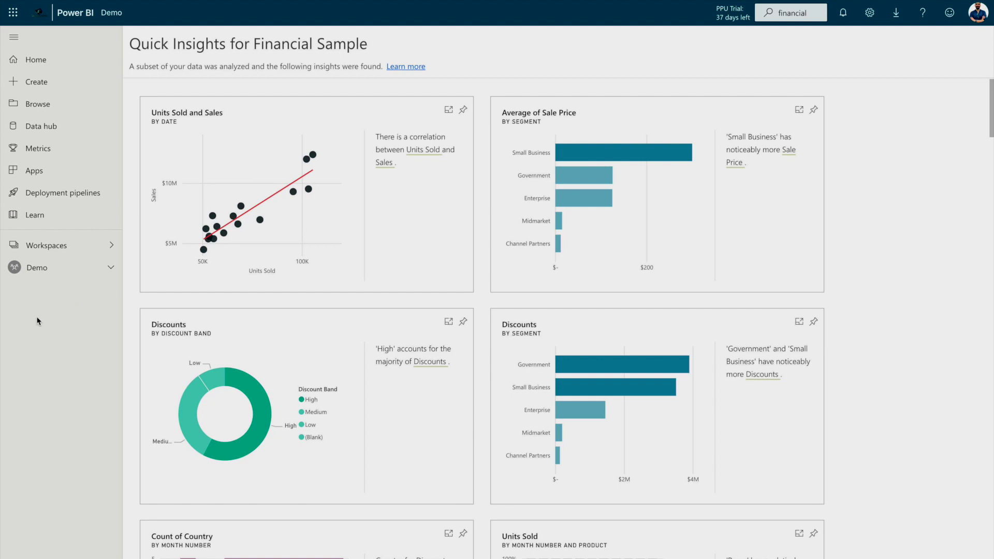
pyautogui.click(23, 87)
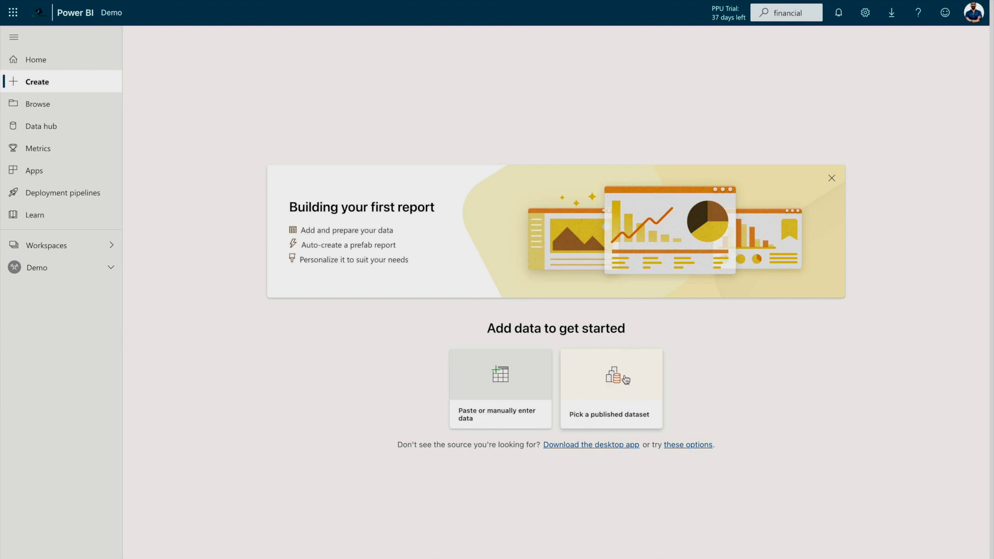
pyautogui.click(638, 411)
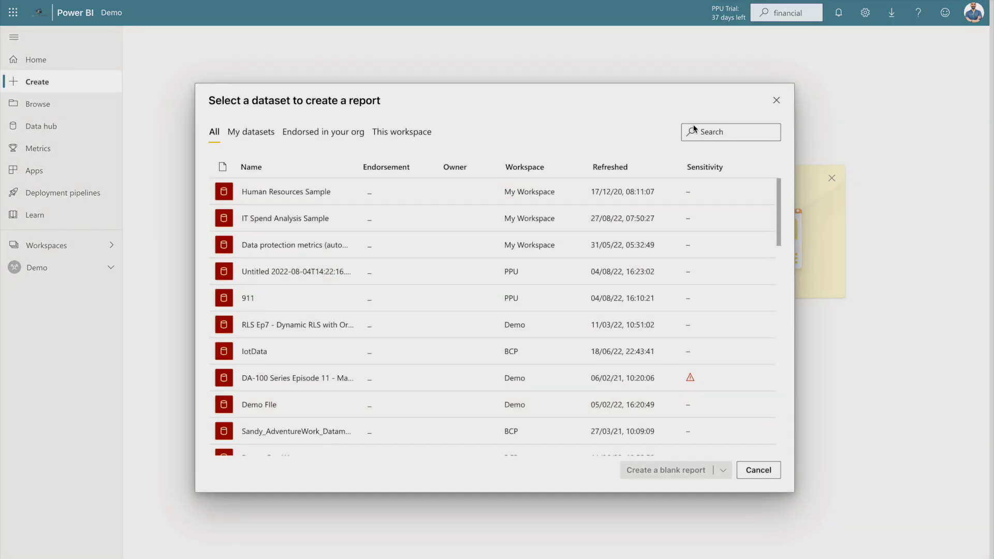
pyautogui.click(715, 133)
pyautogui.write('finance')
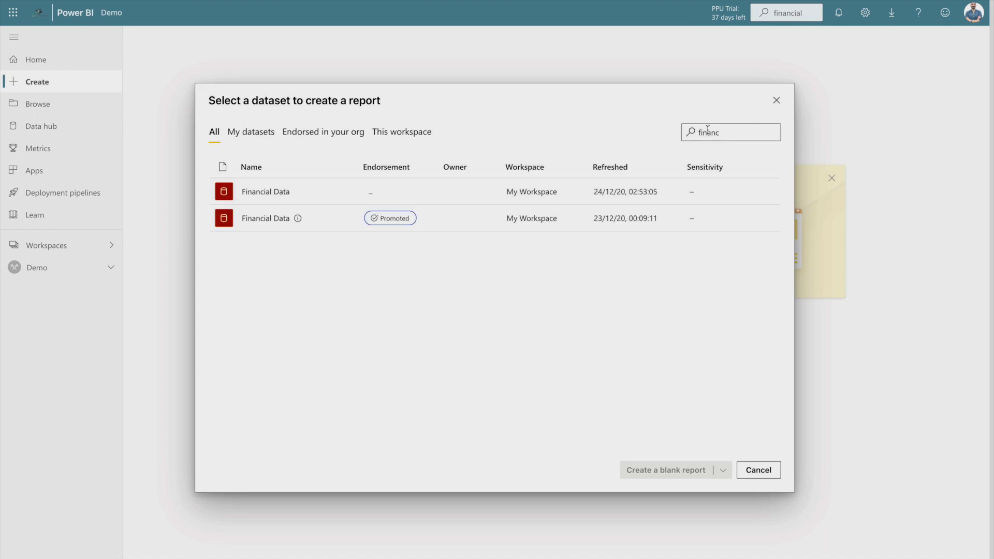
pyautogui.click(244, 195)
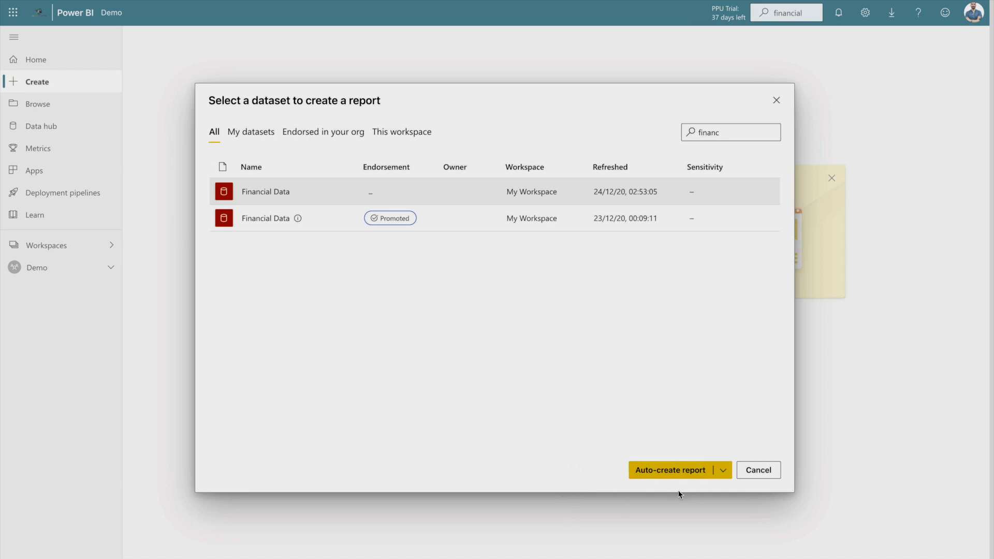
pyautogui.click(722, 472)
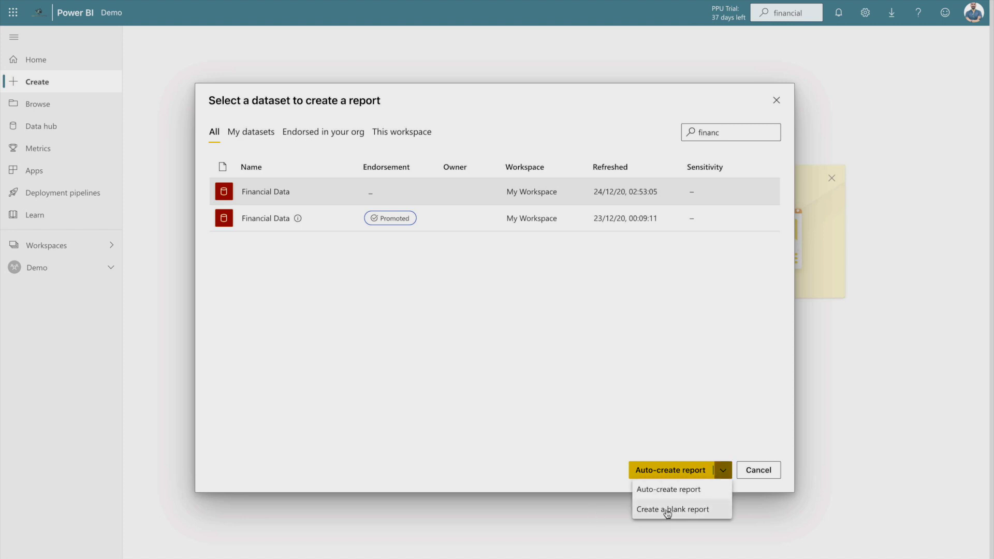
pyautogui.click(511, 450)
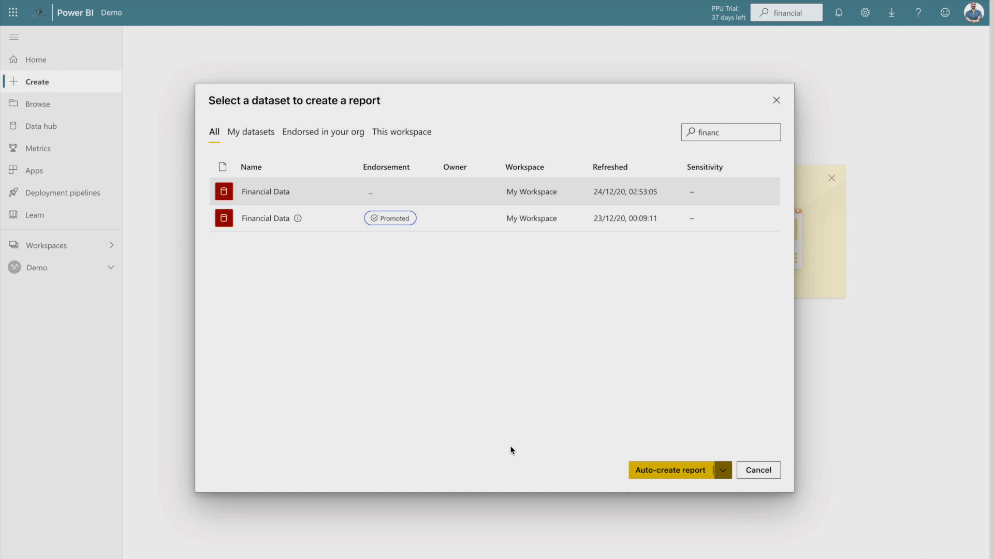
# - Auto-create a quick summary report from Financial Data and switch it to edit mode
pyautogui.click(656, 462)
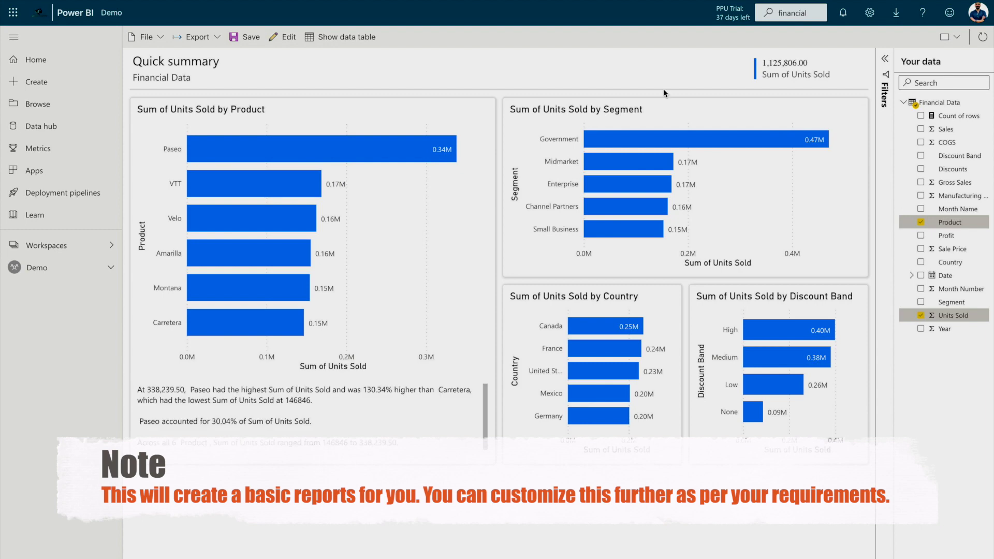
pyautogui.click(270, 42)
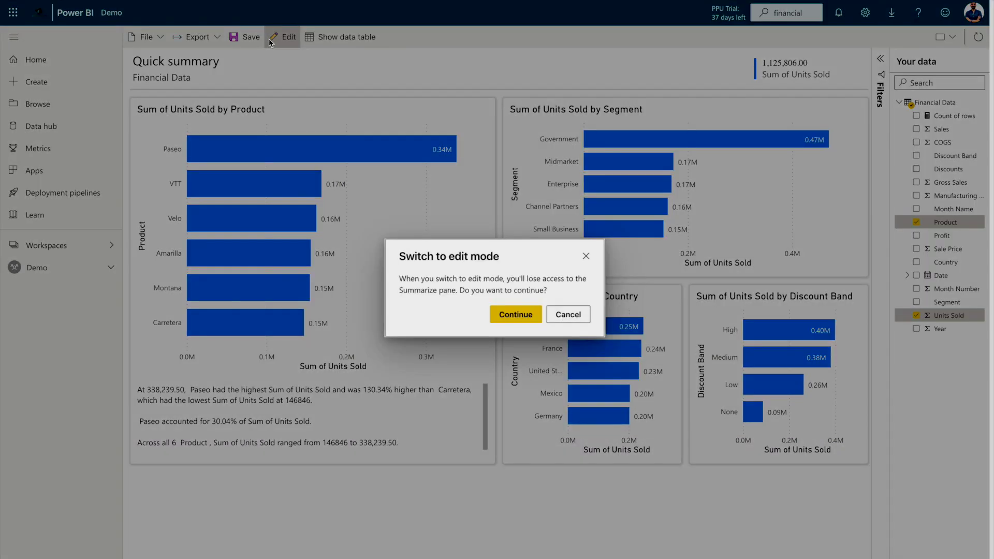
pyautogui.click(511, 314)
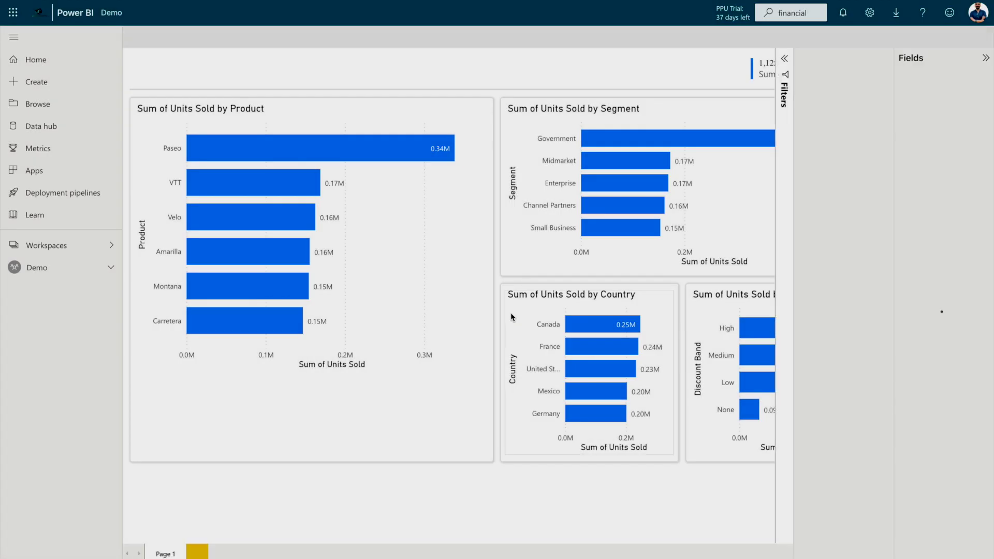
# - Expand the Financial Data field list and add a blank Page 2
pyautogui.click(901, 103)
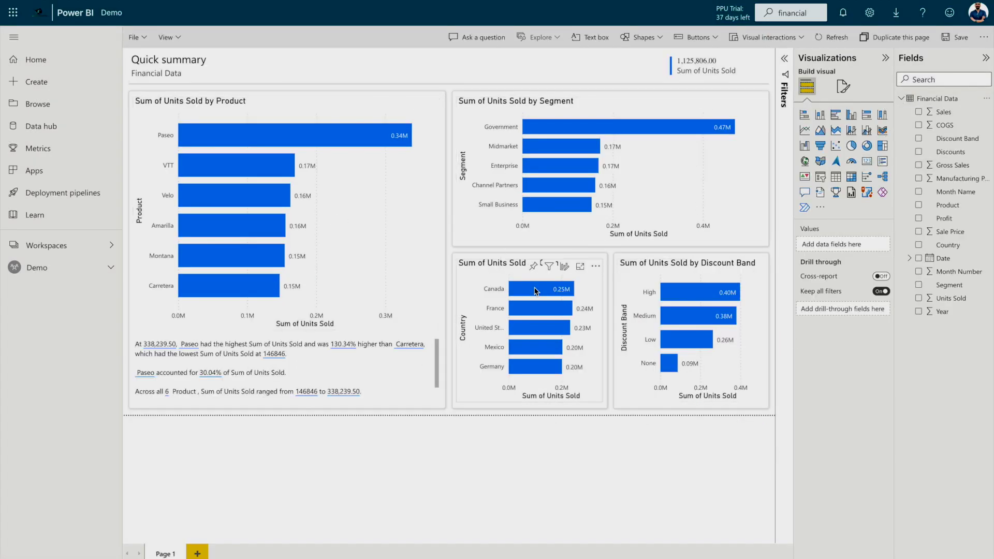
pyautogui.moveTo(536, 291)
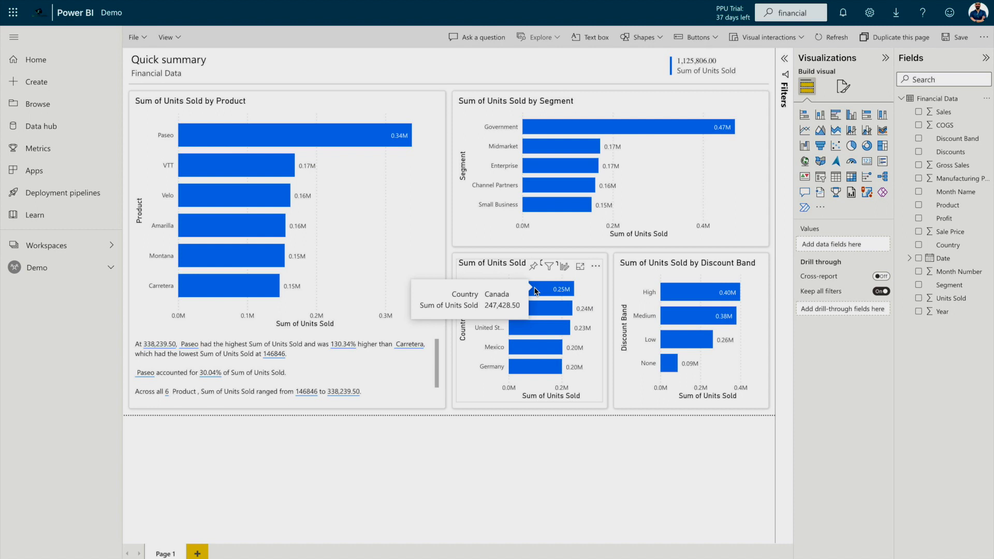
pyautogui.click(198, 555)
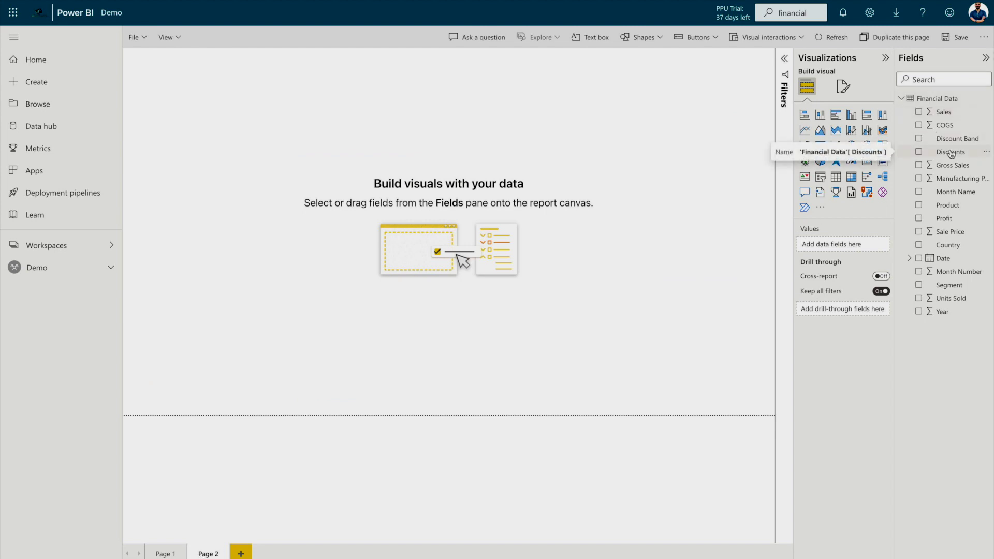
# - Build a Sales by Product clustered bar chart and enlarge it across the page
pyautogui.moveTo(949, 205); pyautogui.dragTo(555, 257)
pyautogui.moveTo(944, 114); pyautogui.dragTo(843, 257)
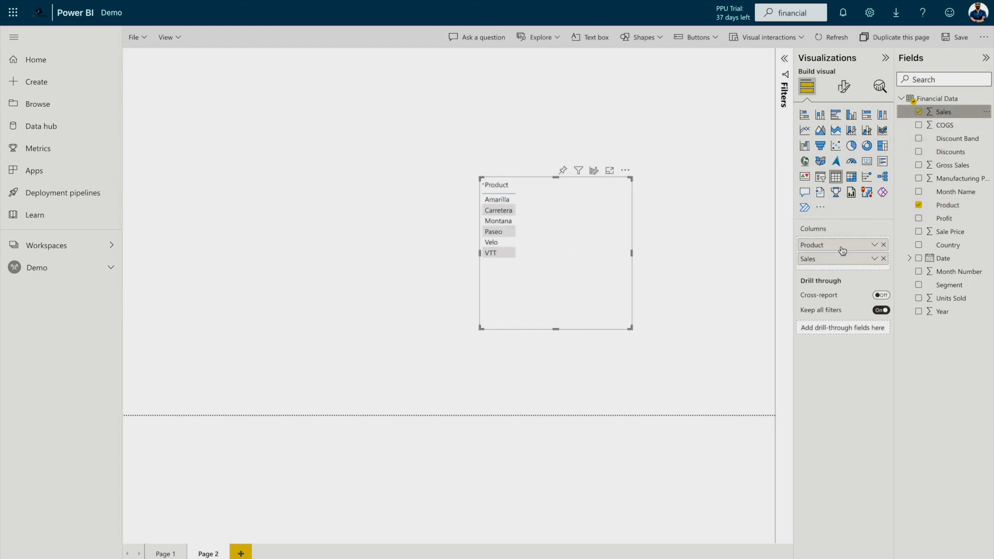
pyautogui.click(840, 119)
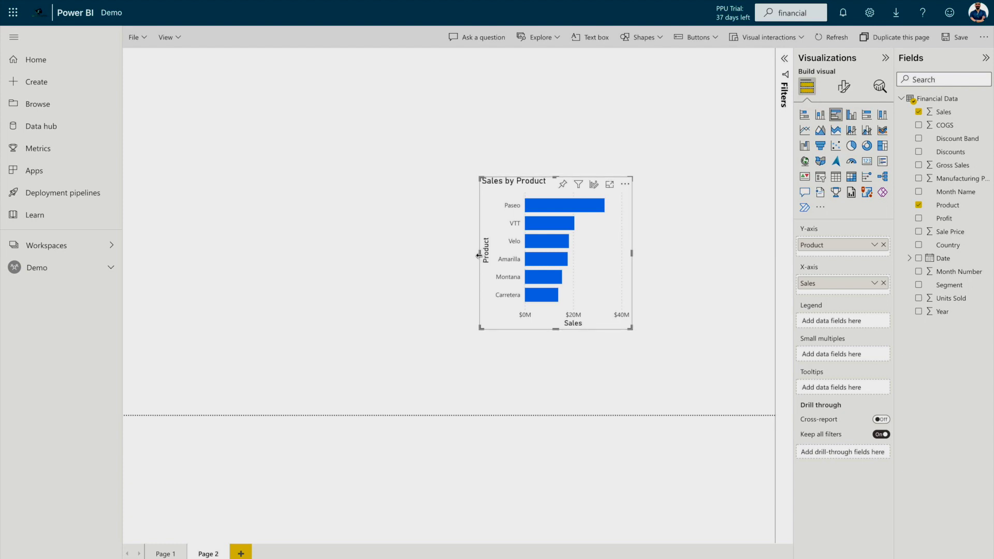
pyautogui.moveTo(476, 258); pyautogui.dragTo(258, 259)
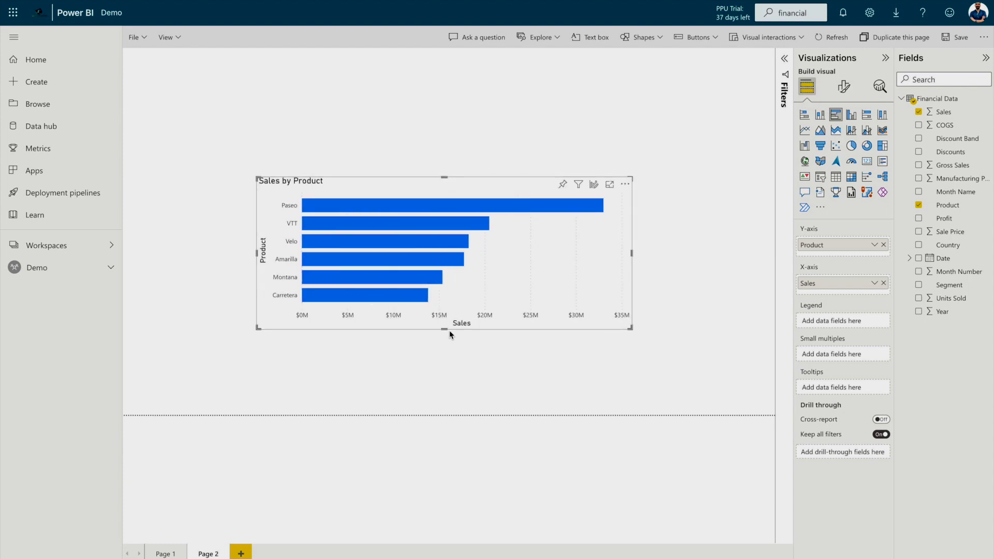
pyautogui.moveTo(444, 329); pyautogui.dragTo(446, 396)
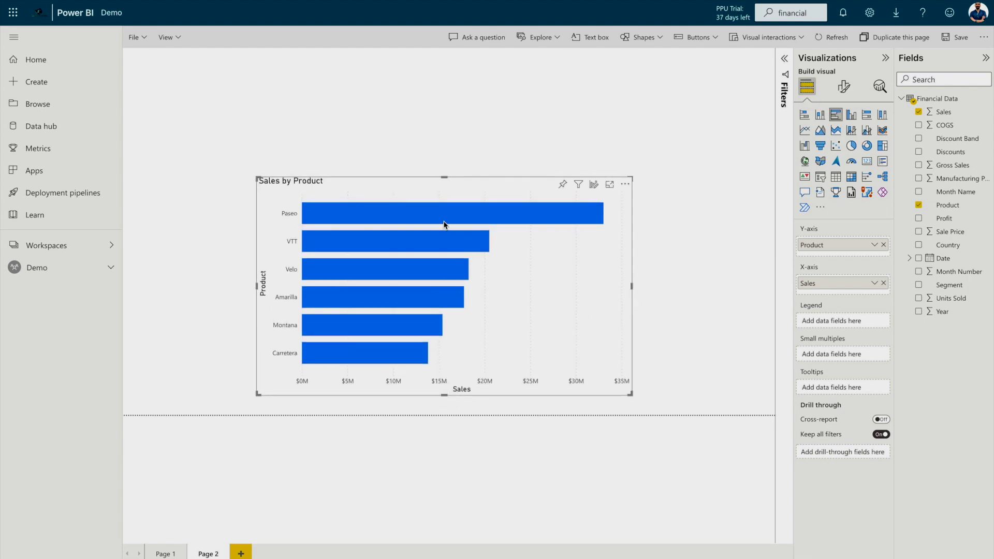
pyautogui.click(446, 177)
pyautogui.moveTo(446, 176); pyautogui.dragTo(444, 147)
pyautogui.click(473, 89)
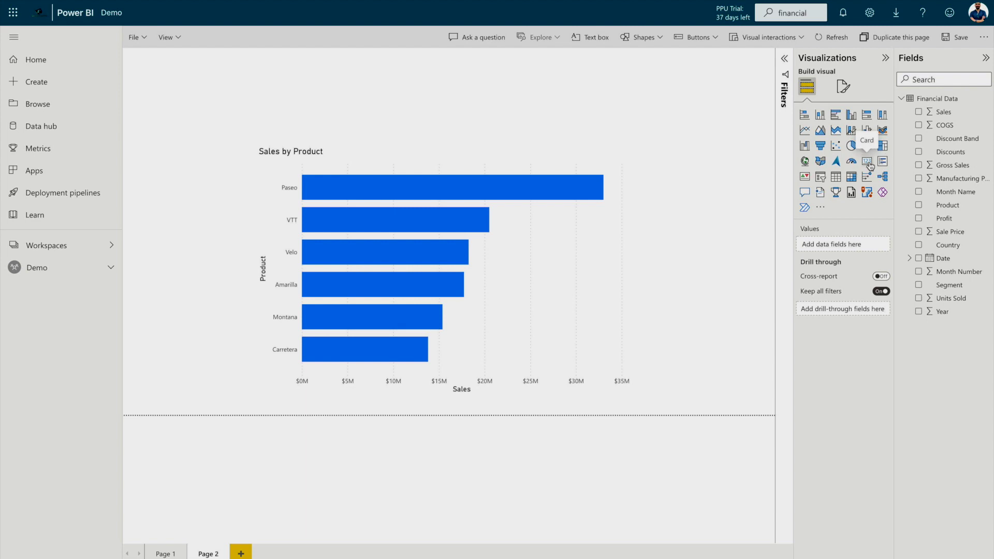
# - Add a card visual showing total Sales of $118.73M and check its aggregation
pyautogui.click(870, 165)
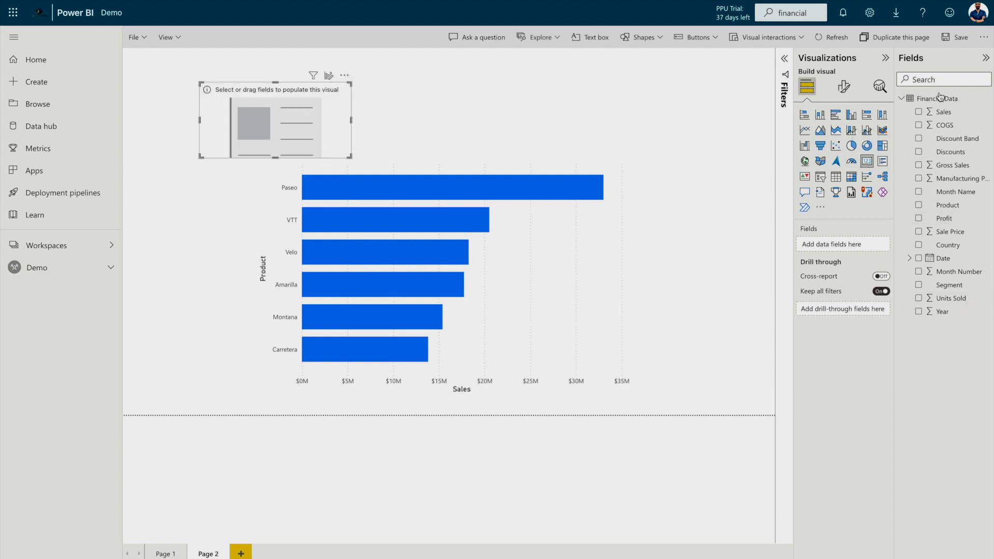
pyautogui.moveTo(937, 115); pyautogui.dragTo(878, 252)
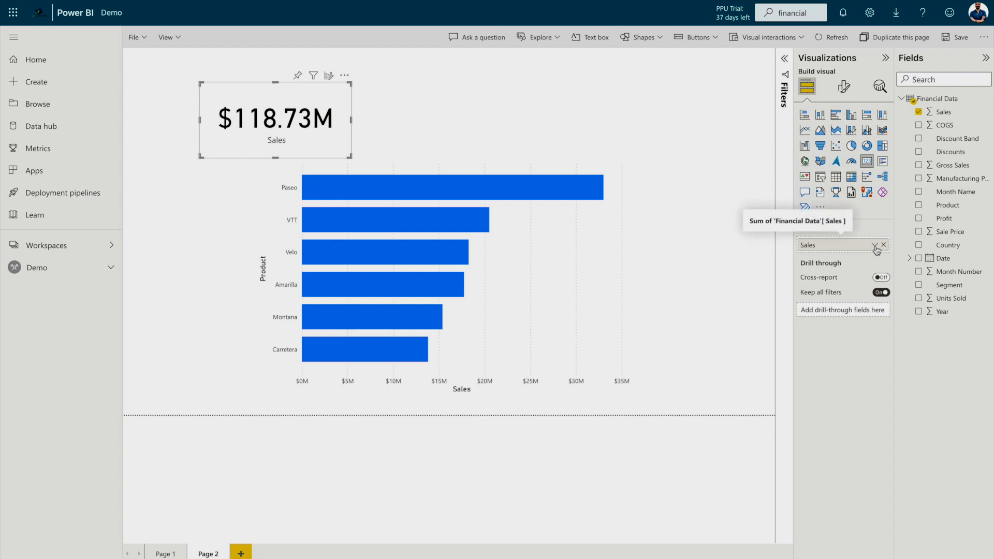
pyautogui.click(875, 245)
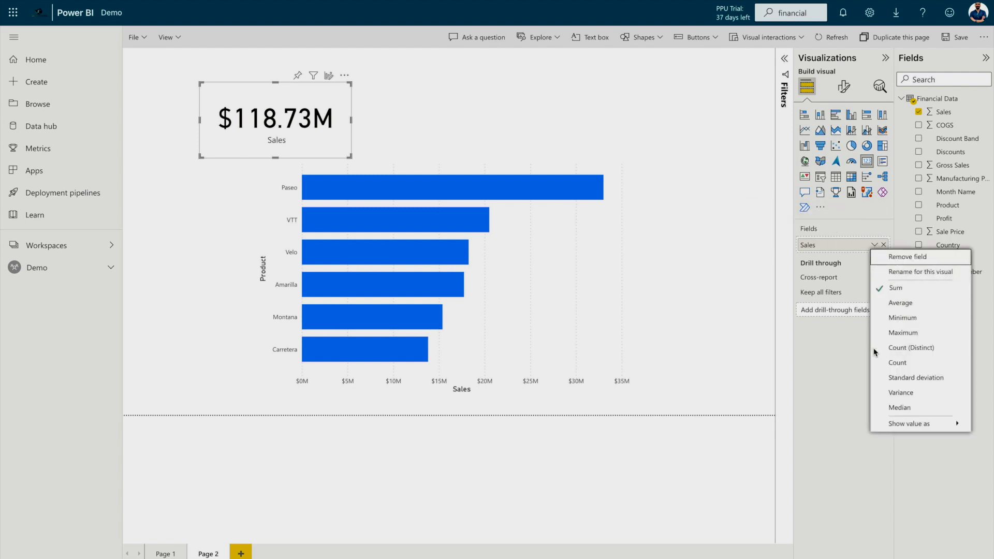